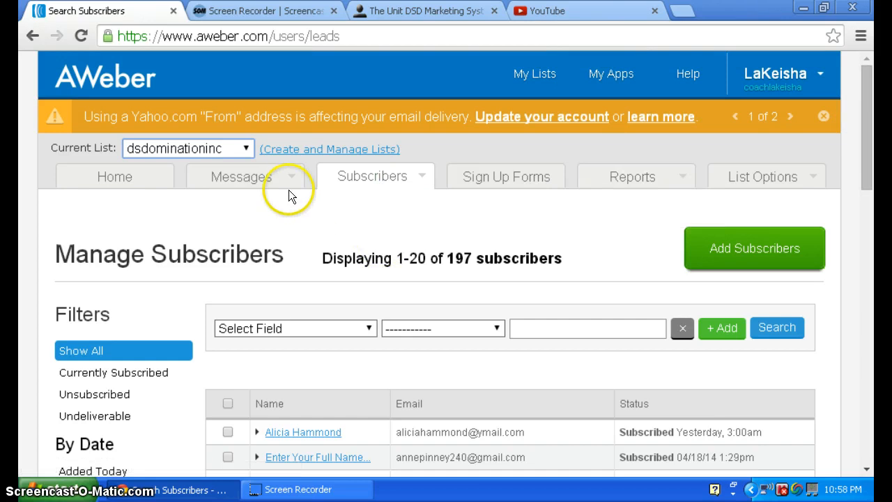
# Open the follow-up series of the dsdominationinc list and review its messages and their send timing.
pyautogui.moveTo(244, 179)
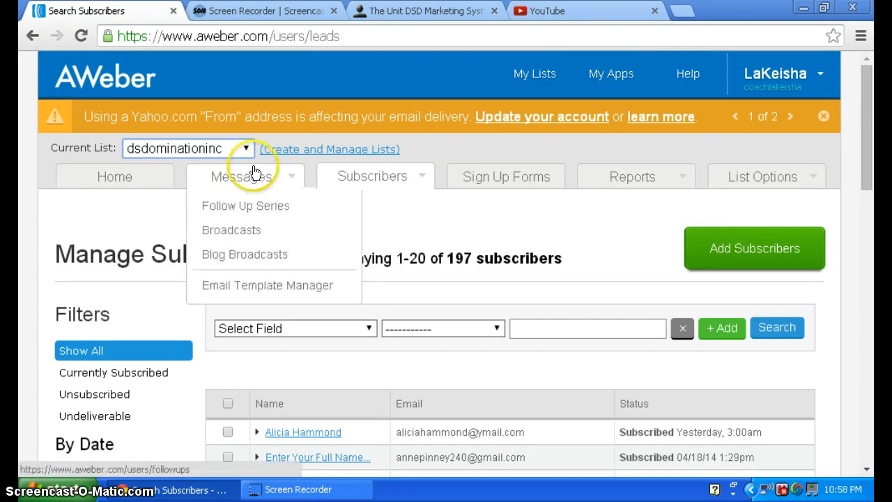
pyautogui.click(245, 151)
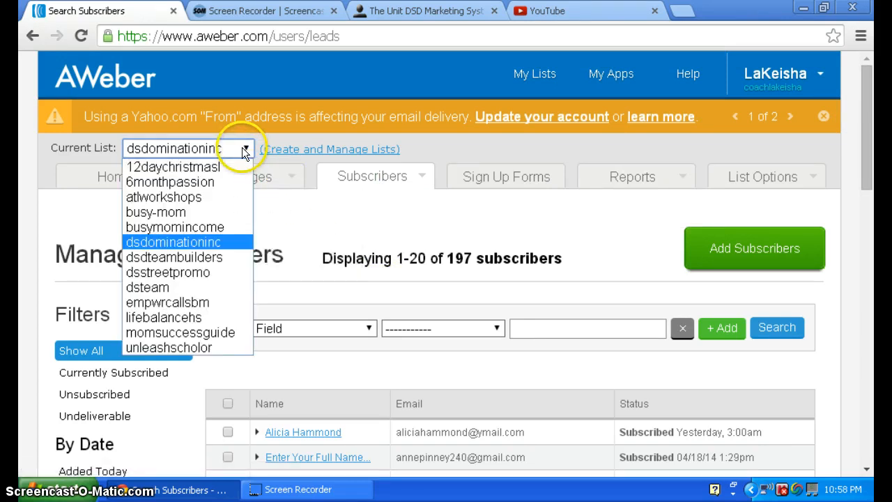
pyautogui.click(211, 243)
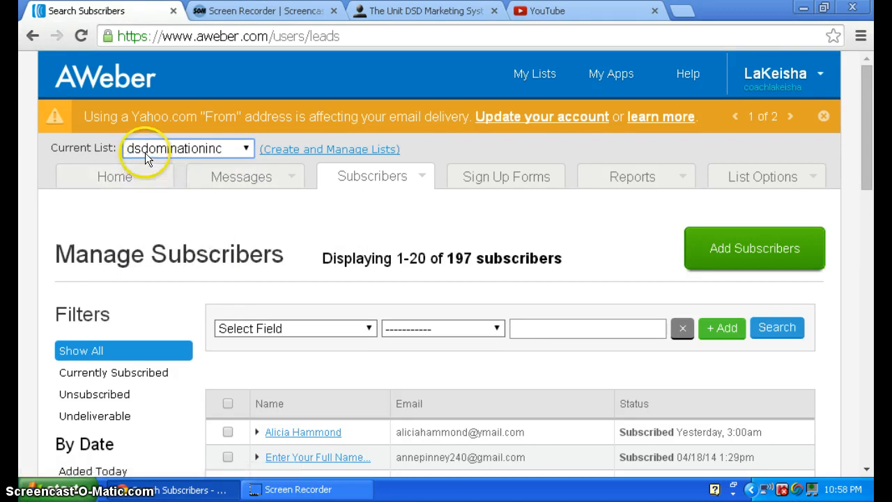
pyautogui.click(292, 186)
pyautogui.click(284, 206)
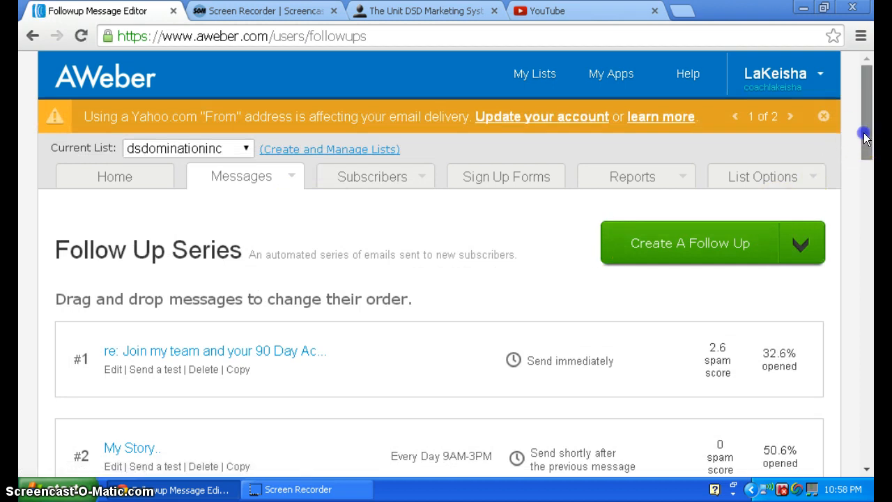
pyautogui.moveTo(862, 139); pyautogui.dragTo(867, 179)
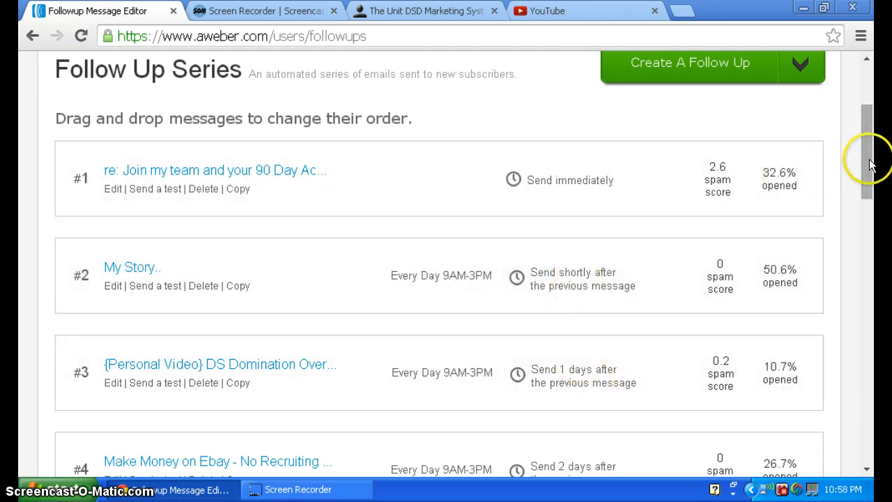
pyautogui.moveTo(870, 165)
pyautogui.mouseDown()
pyautogui.moveTo(874, 222)
pyautogui.moveTo(868, 162)
pyautogui.moveTo(869, 183)
pyautogui.moveTo(866, 175)
pyautogui.mouseUp()
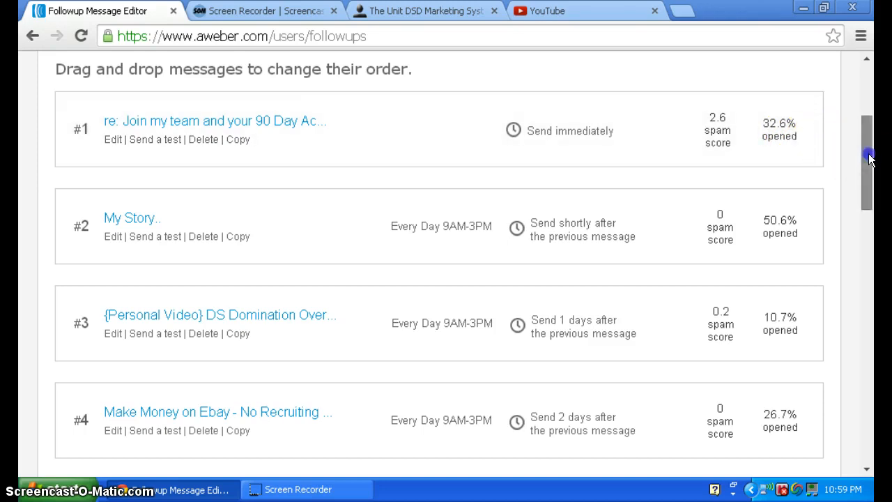
pyautogui.moveTo(869, 163); pyautogui.dragTo(867, 124)
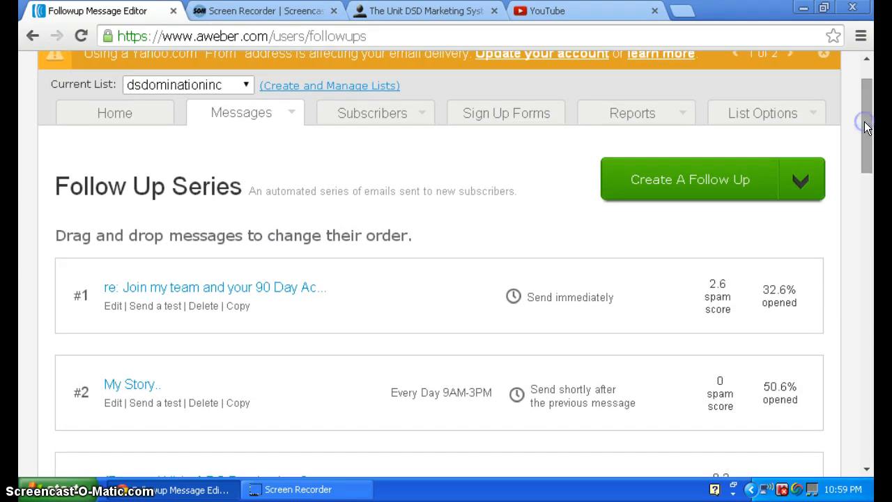
pyautogui.click(244, 85)
pyautogui.click(246, 85)
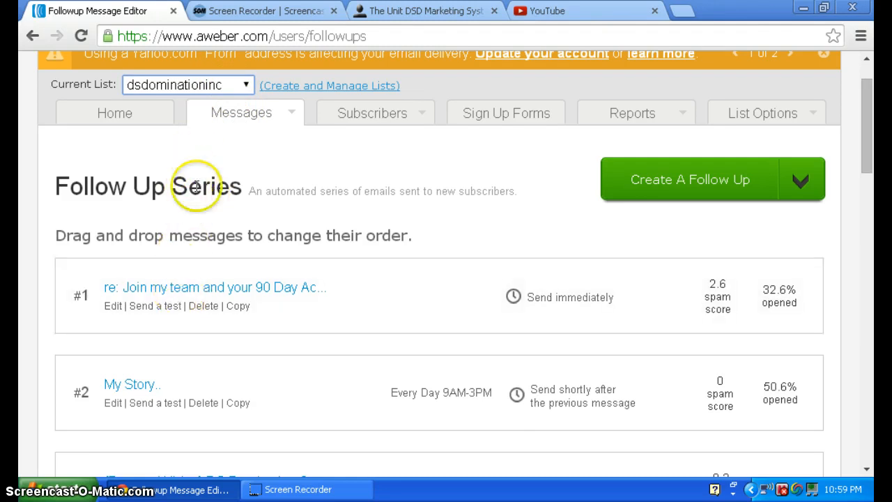
# Switch to the Unit DSD Marketing System and choose Aweber as the autoresponder on the Autoresponder Setup page.
pyautogui.click(386, 10)
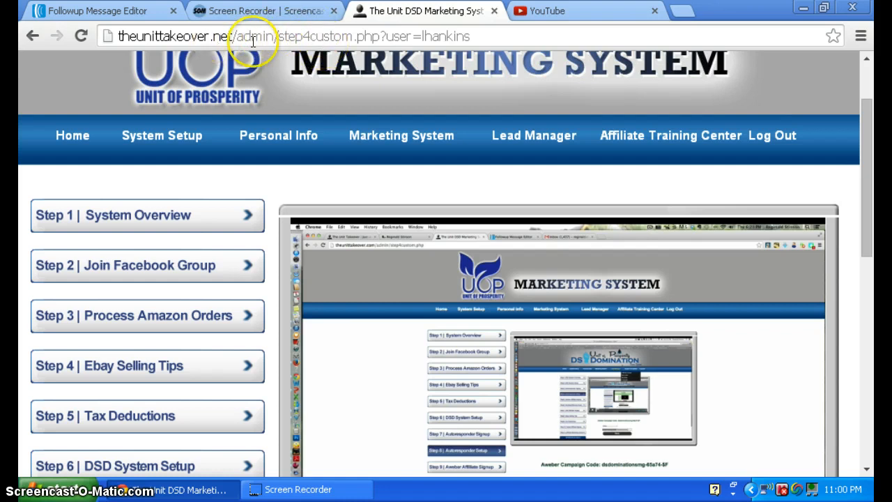
pyautogui.click(871, 154)
pyautogui.moveTo(871, 155); pyautogui.dragTo(875, 283)
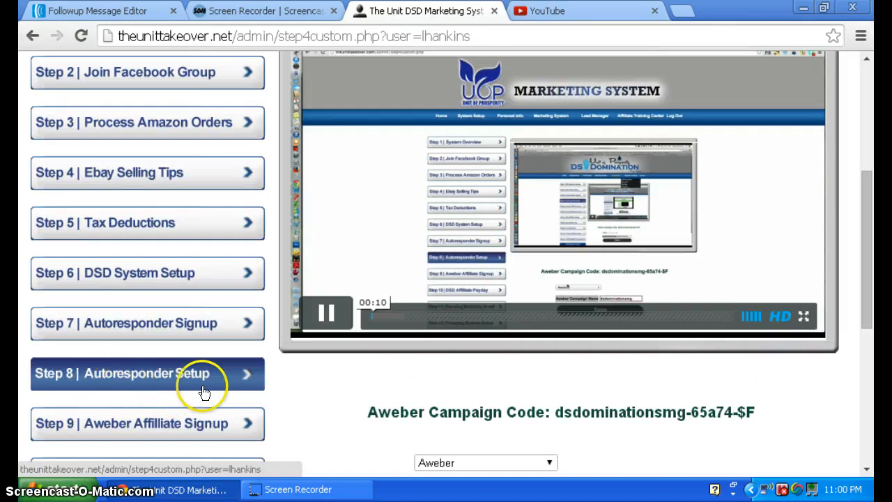
pyautogui.moveTo(870, 189); pyautogui.dragTo(873, 272)
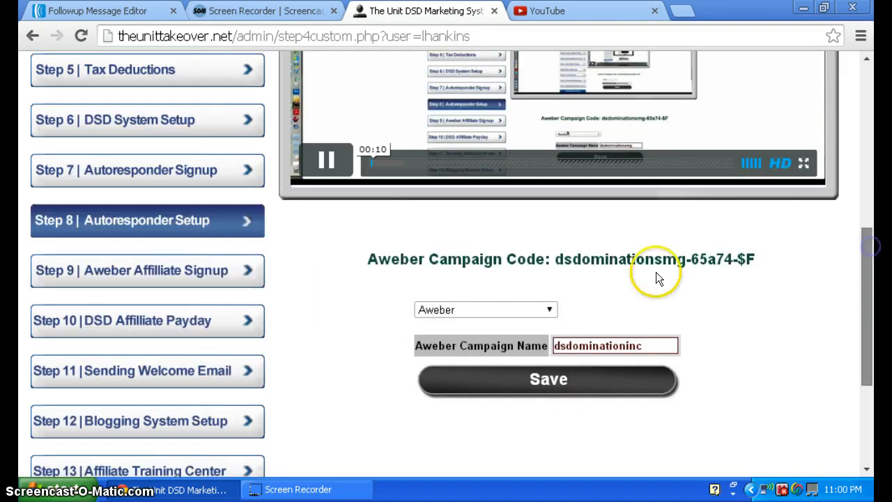
pyautogui.click(555, 310)
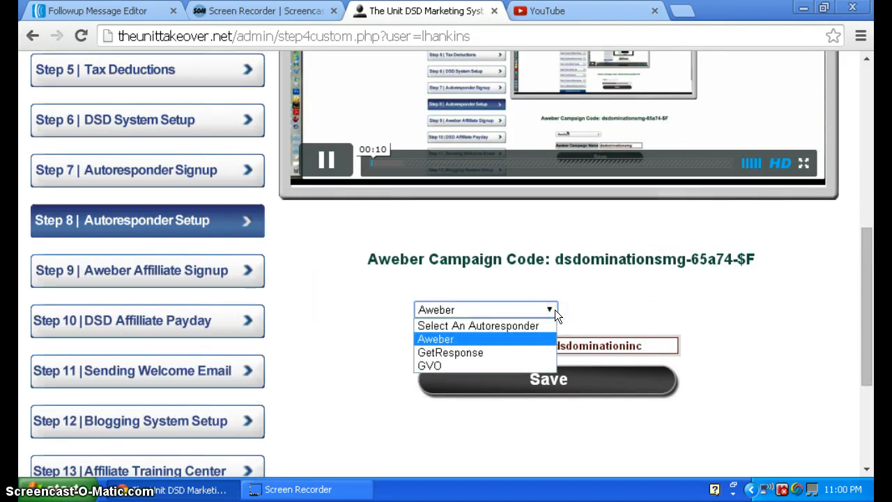
pyautogui.click(555, 310)
pyautogui.click(555, 309)
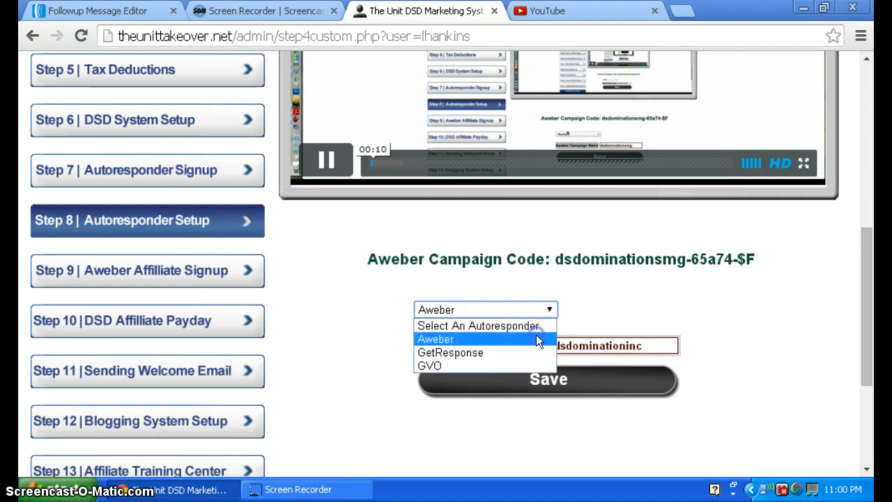
pyautogui.click(537, 339)
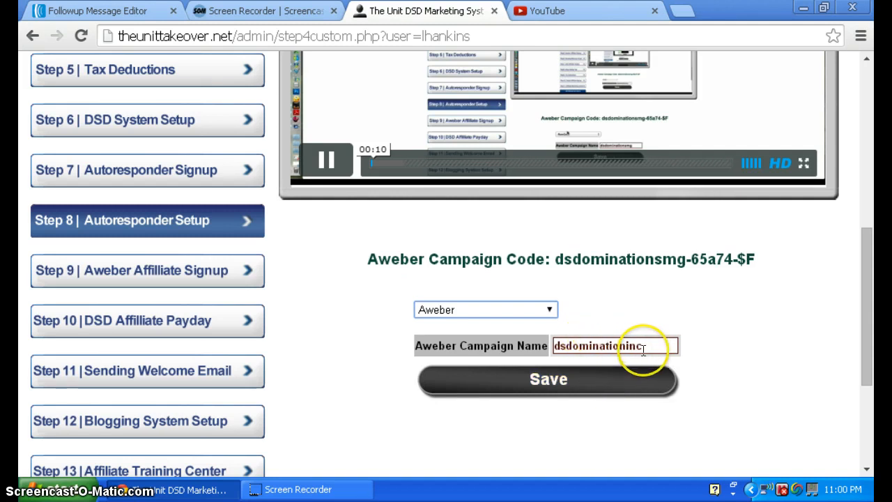
# Check the AWeber list name, then select the full Aweber campaign code on the marketing system's Autoresponder Setup page.
pyautogui.click(98, 11)
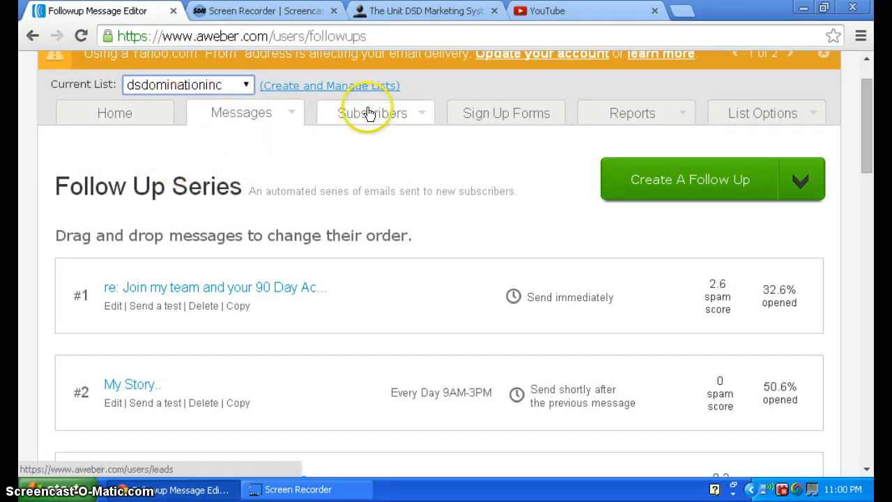
pyautogui.moveTo(387, 117)
pyautogui.click(401, 10)
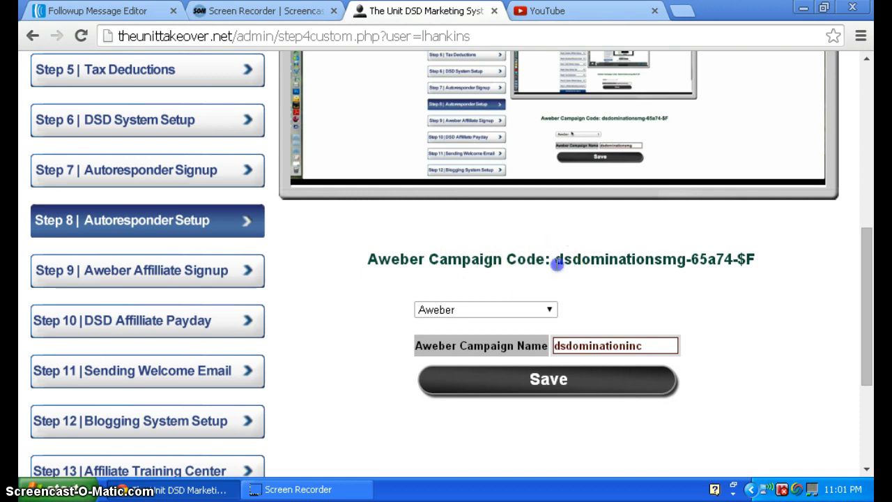
pyautogui.moveTo(556, 259); pyautogui.dragTo(758, 266)
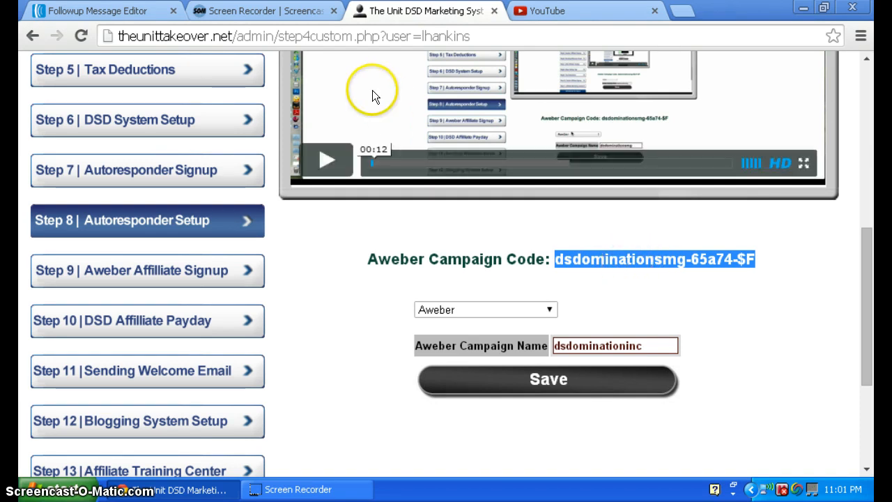
# Switch back to AWeber, make dsstreetpromo the current list and close the YouTube page.
pyautogui.click(97, 10)
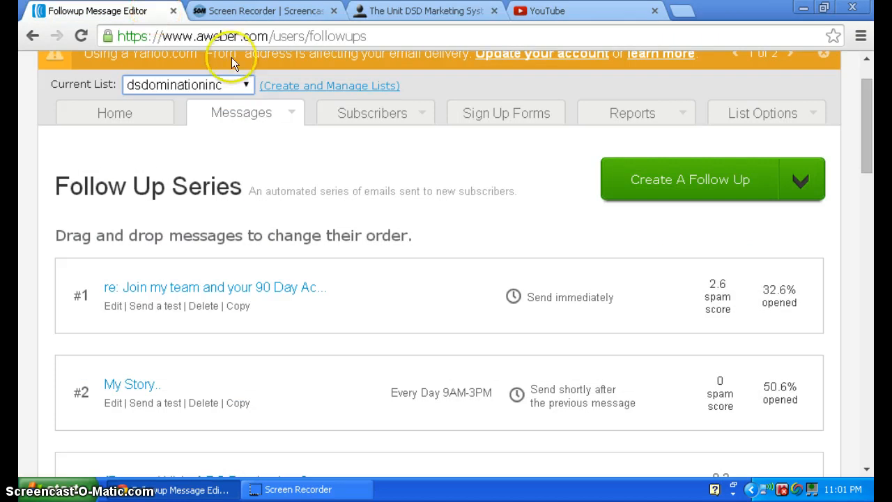
pyautogui.click(244, 85)
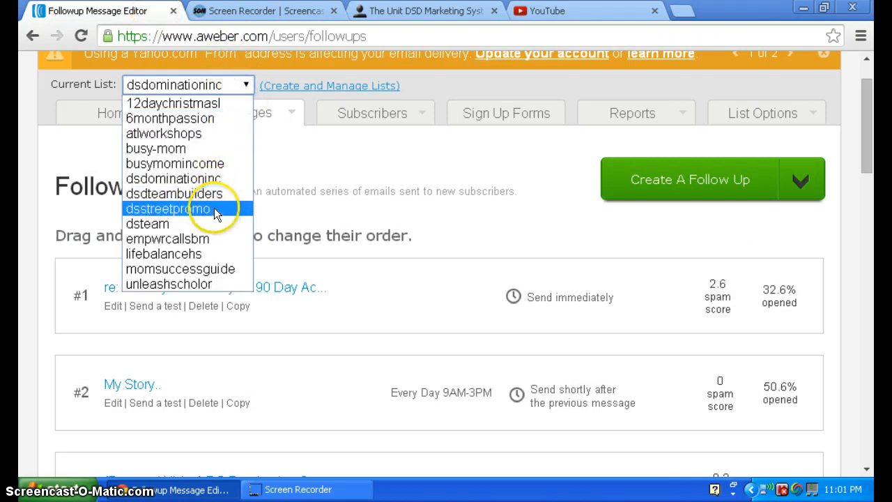
pyautogui.click(214, 208)
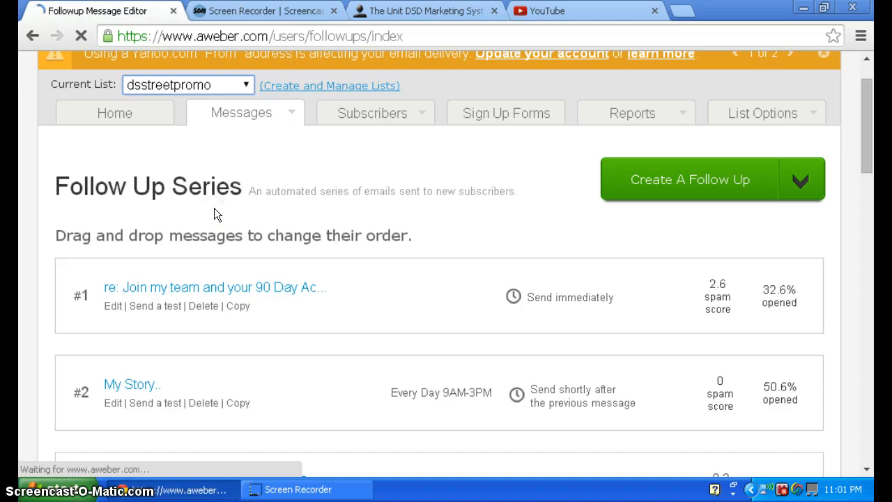
pyautogui.click(219, 185)
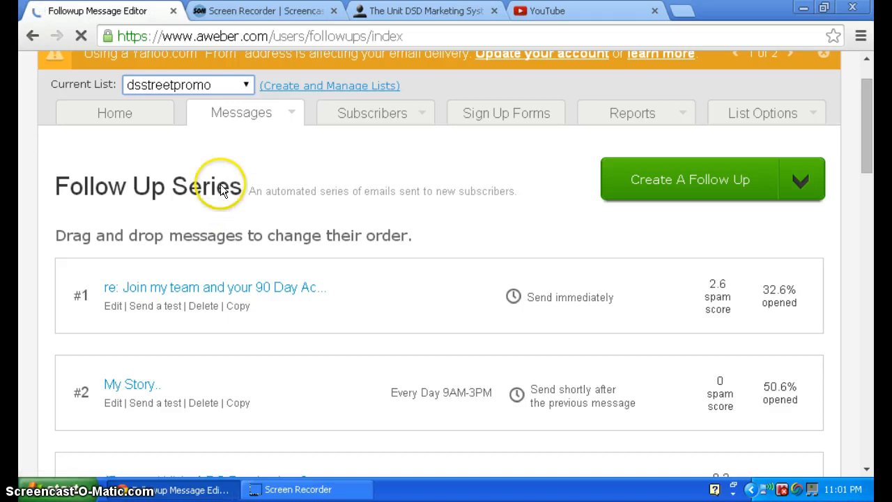
pyautogui.click(652, 12)
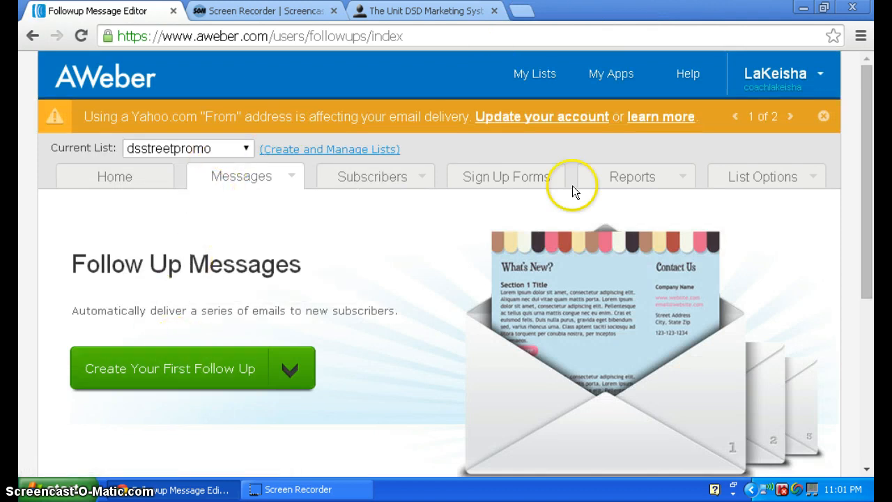
# Open campaign sharing for the dsstreetpromo list and choose Followups Only for authorized users.
pyautogui.moveTo(871, 98); pyautogui.dragTo(876, 223)
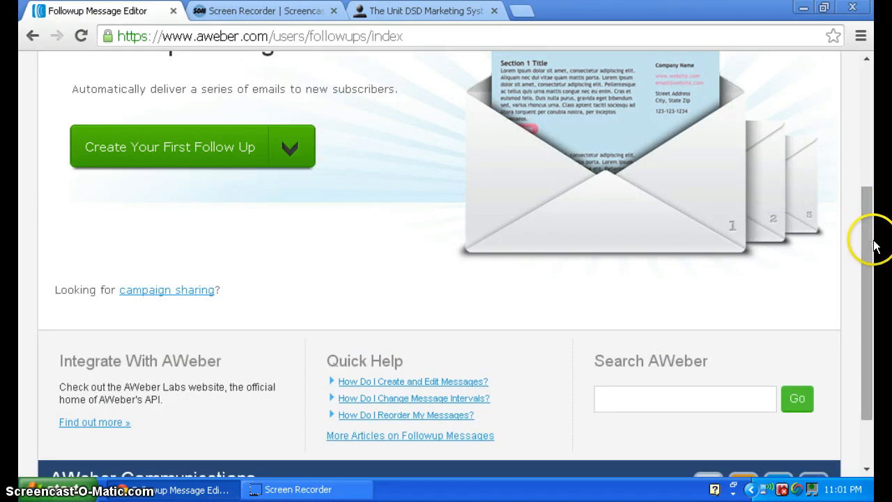
pyautogui.moveTo(876, 245); pyautogui.dragTo(872, 222)
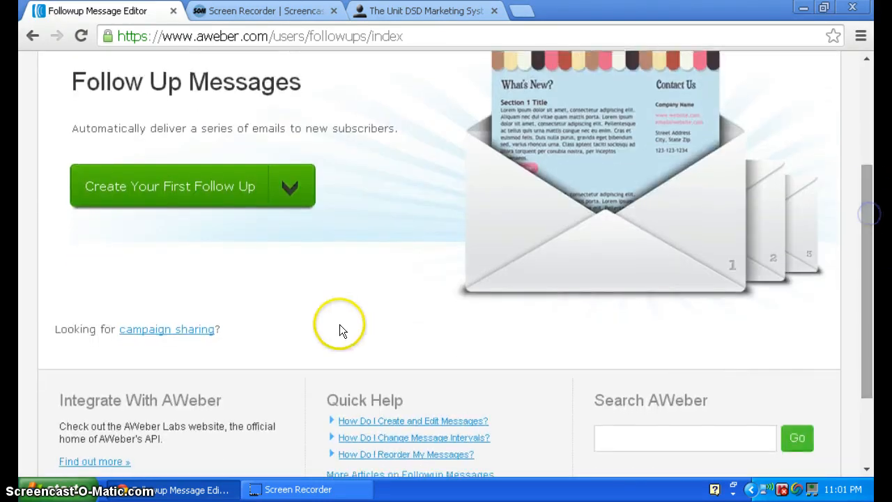
pyautogui.click(148, 334)
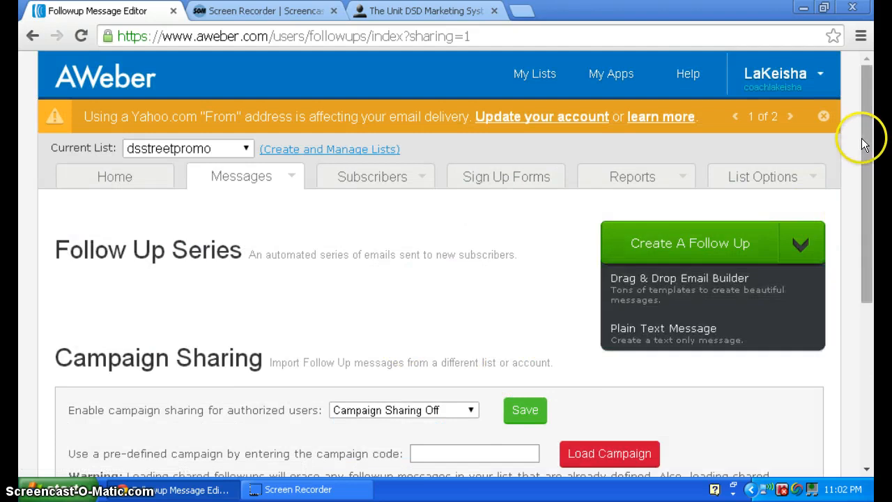
pyautogui.scroll(-1, 862, 139)
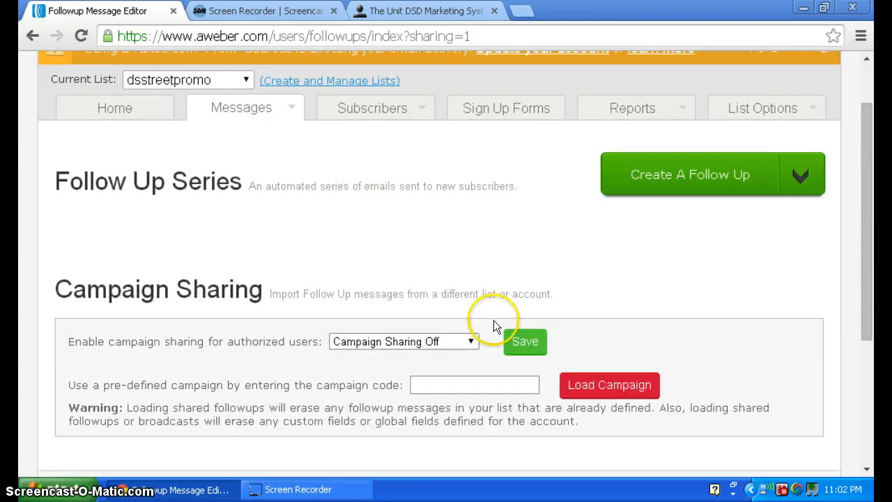
pyautogui.click(472, 341)
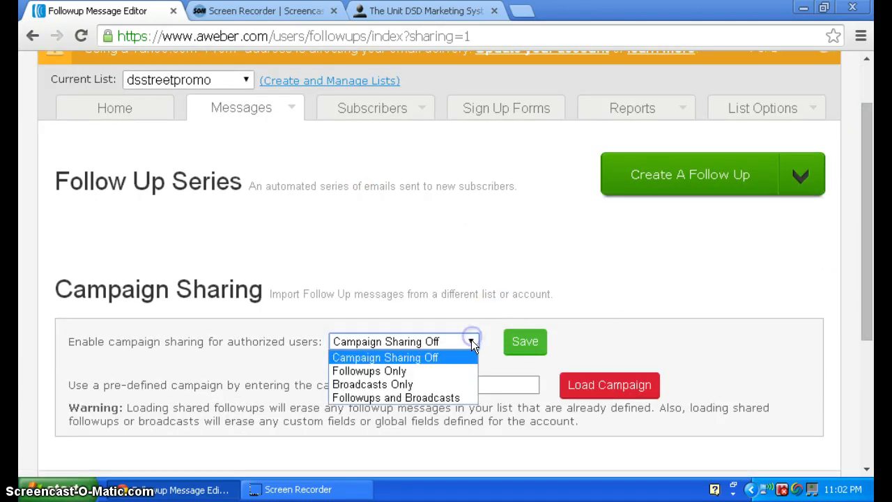
pyautogui.click(447, 373)
pyautogui.click(444, 382)
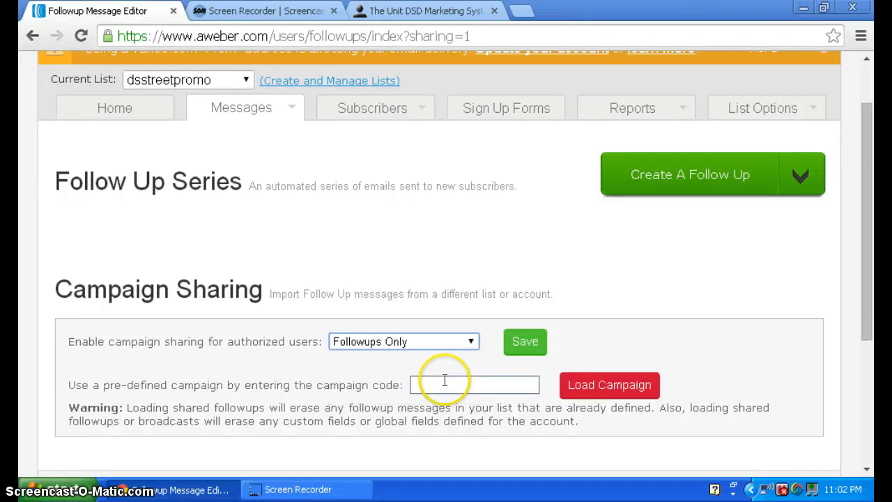
pyautogui.hotkey('ctrl', 'v')
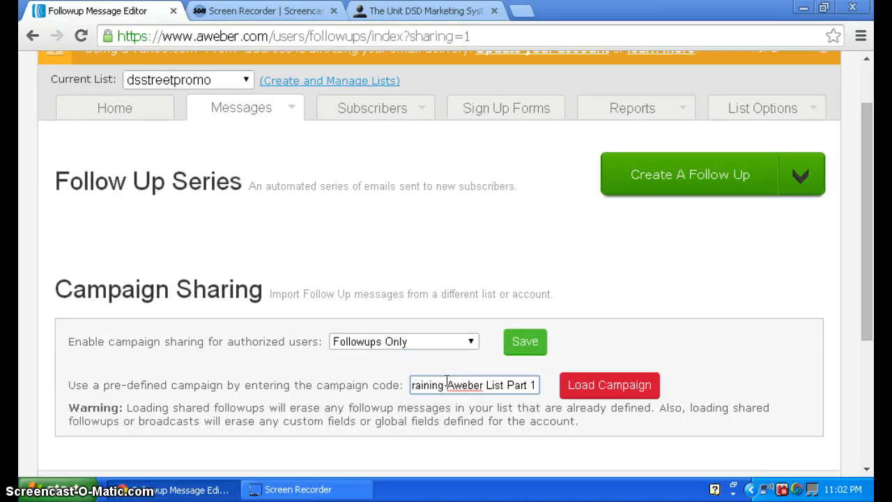
pyautogui.hotkey('ctrl', 'a')
pyautogui.press('BackSpace')
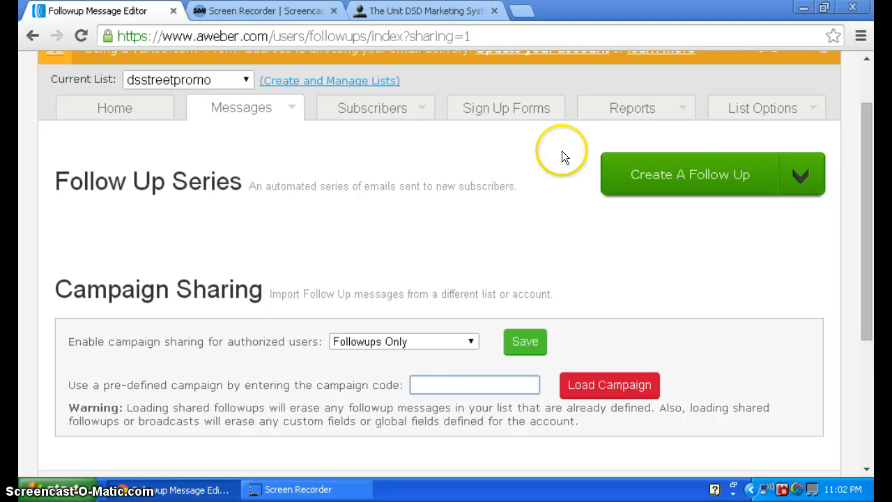
# Copy the Aweber campaign code from the marketing system, load that pre-defined campaign into dsstreetpromo and review the imported messages.
pyautogui.click(422, 11)
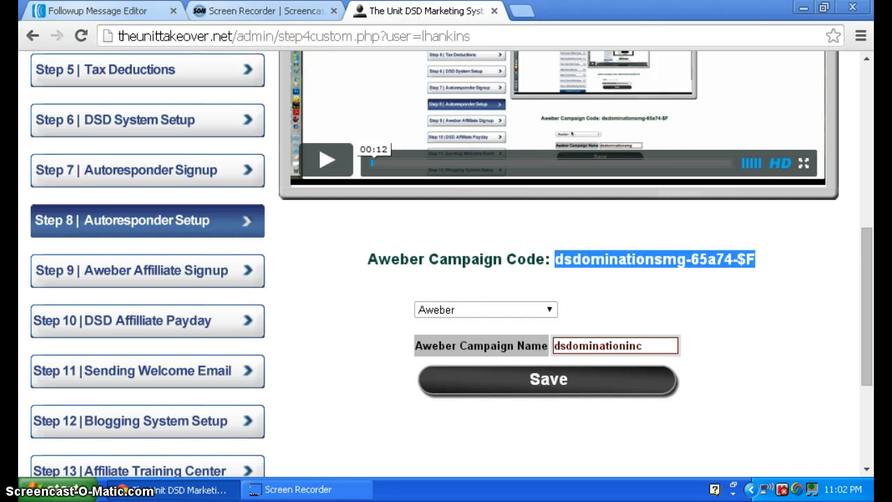
pyautogui.click(77, 10)
pyautogui.hotkey('ctrl', 'v')
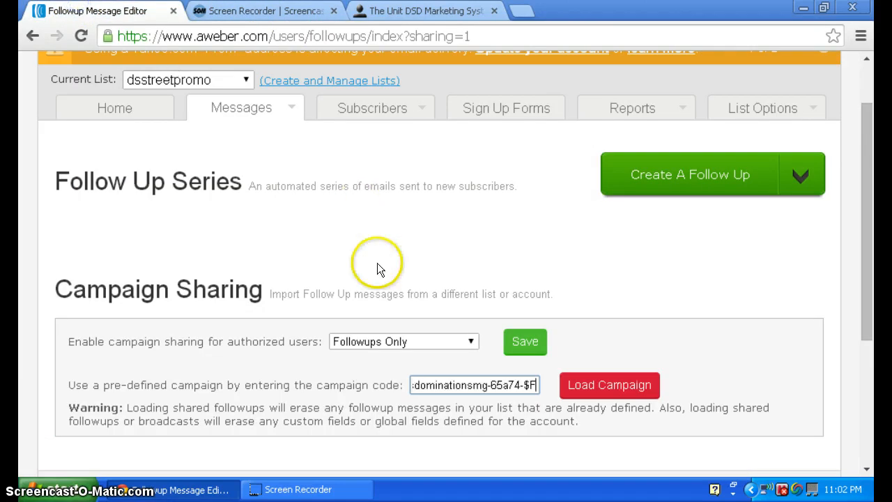
pyautogui.click(597, 387)
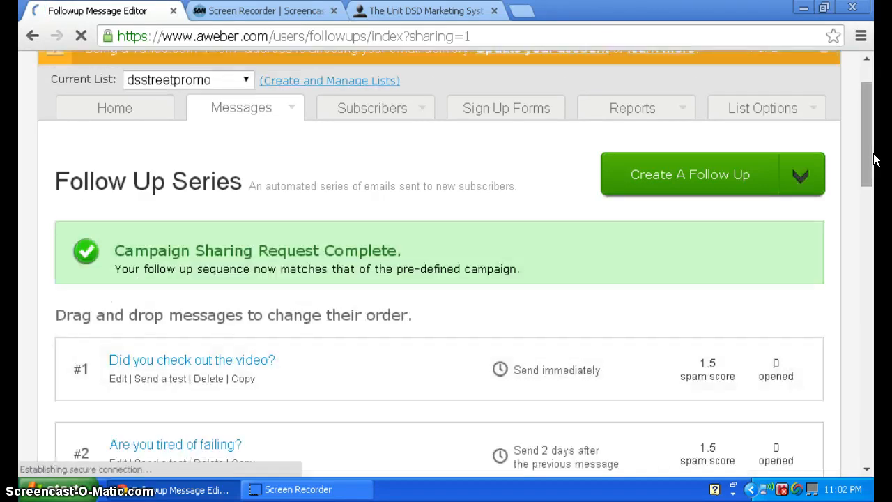
pyautogui.moveTo(876, 160); pyautogui.dragTo(876, 193)
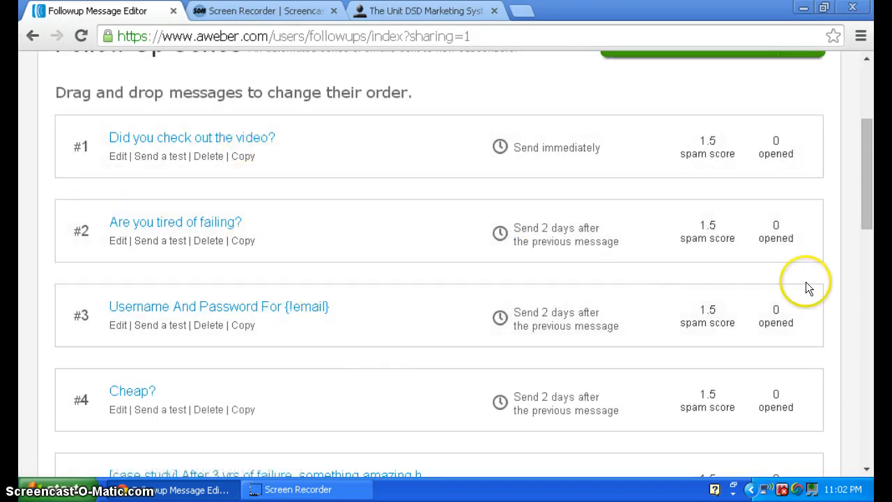
pyautogui.moveTo(868, 203); pyautogui.dragTo(838, 198)
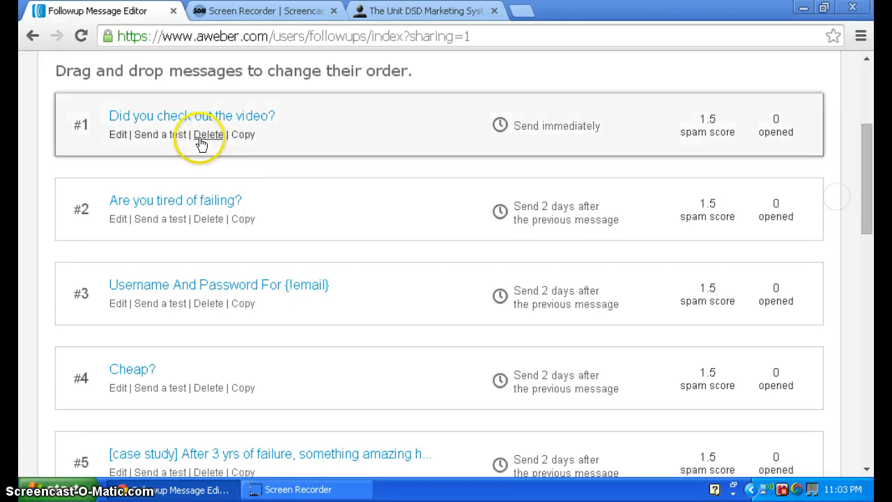
# Open the first follow-up message, "Did you check out the video?", read its body and select the CLICK HERE NOW link text.
pyautogui.click(175, 121)
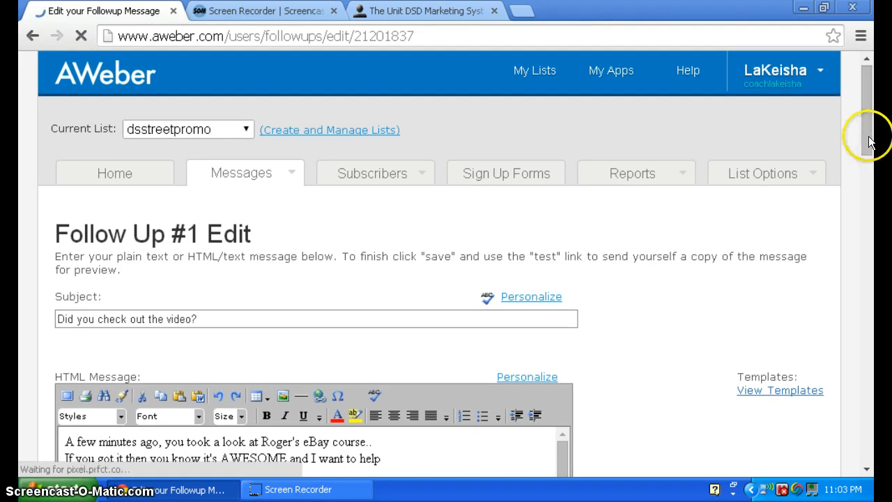
pyautogui.moveTo(871, 147); pyautogui.dragTo(872, 237)
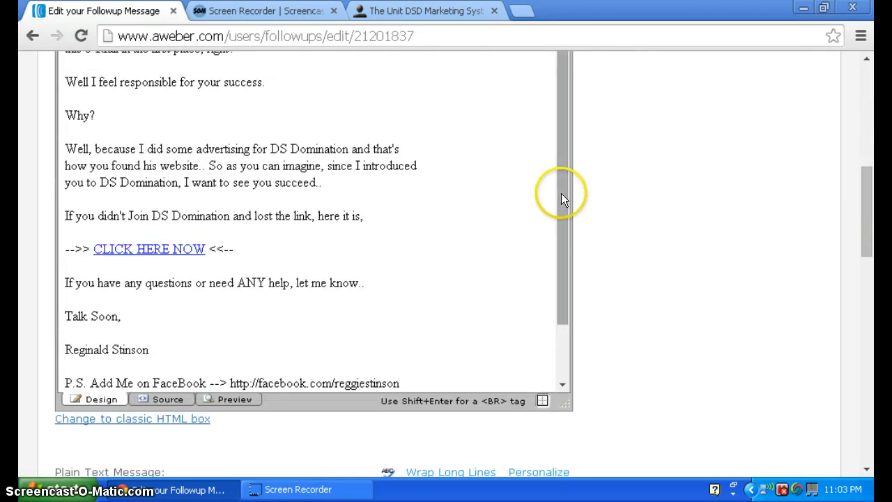
pyautogui.moveTo(562, 196); pyautogui.dragTo(576, 293)
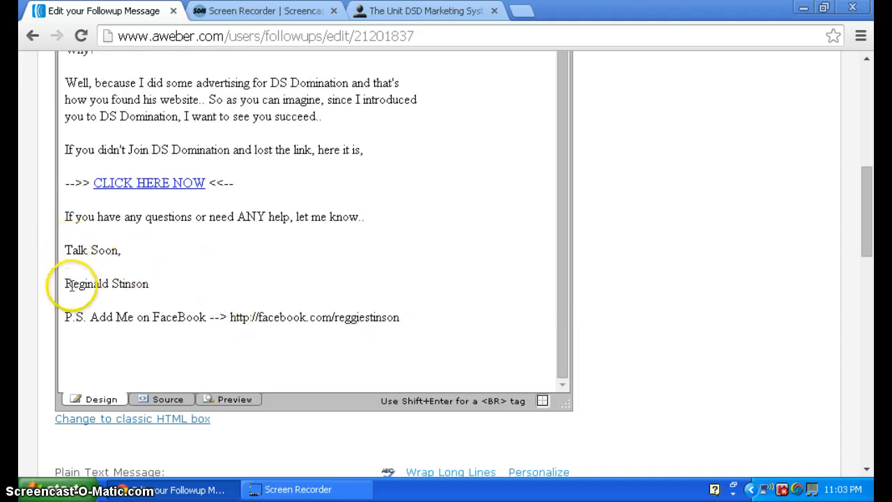
pyautogui.click(160, 180)
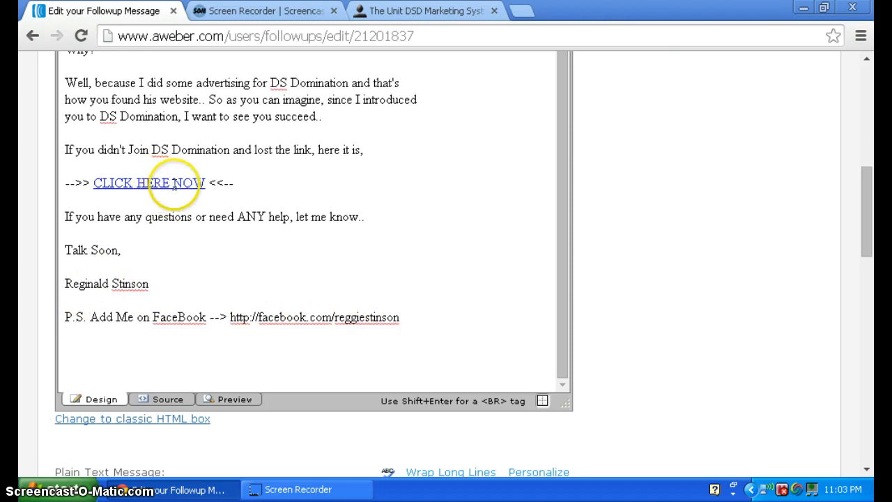
pyautogui.moveTo(206, 182); pyautogui.dragTo(95, 180)
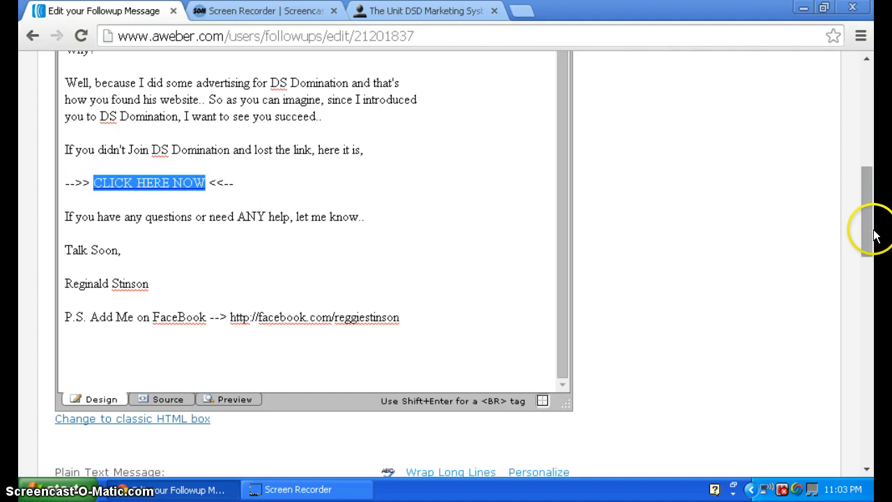
# Open the hyperlink settings of the selected CLICK HERE NOW text, check its link text and URL, and close them without applying changes.
pyautogui.moveTo(862, 233); pyautogui.dragTo(861, 168)
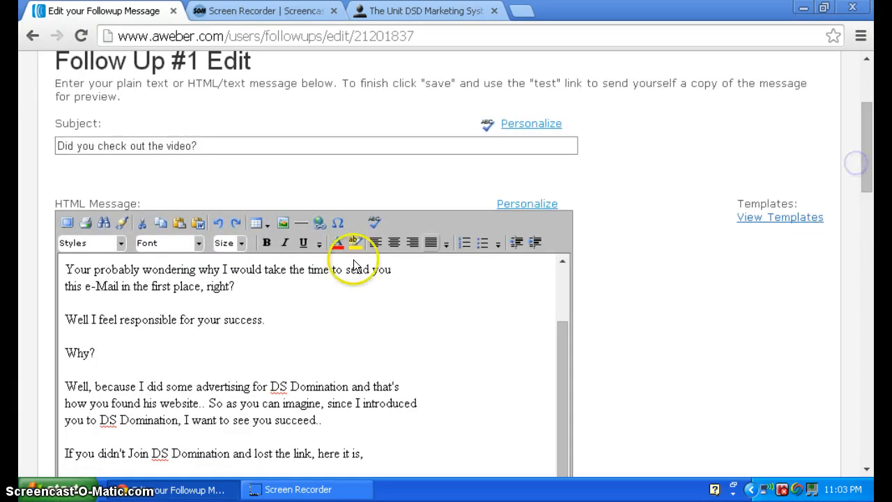
pyautogui.click(317, 225)
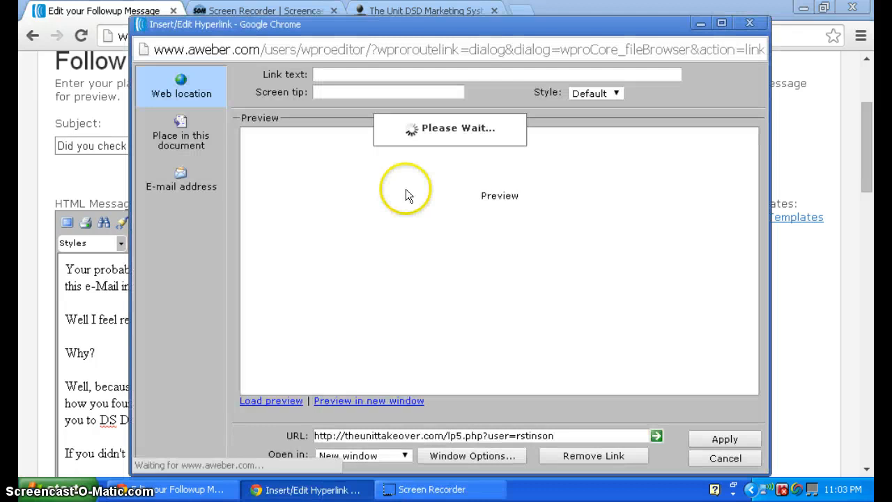
pyautogui.click(398, 73)
pyautogui.click(389, 73)
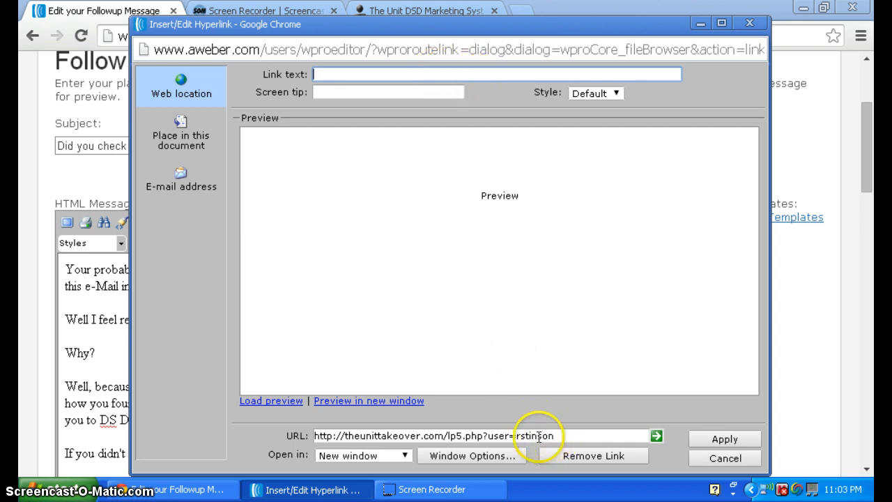
pyautogui.click(431, 72)
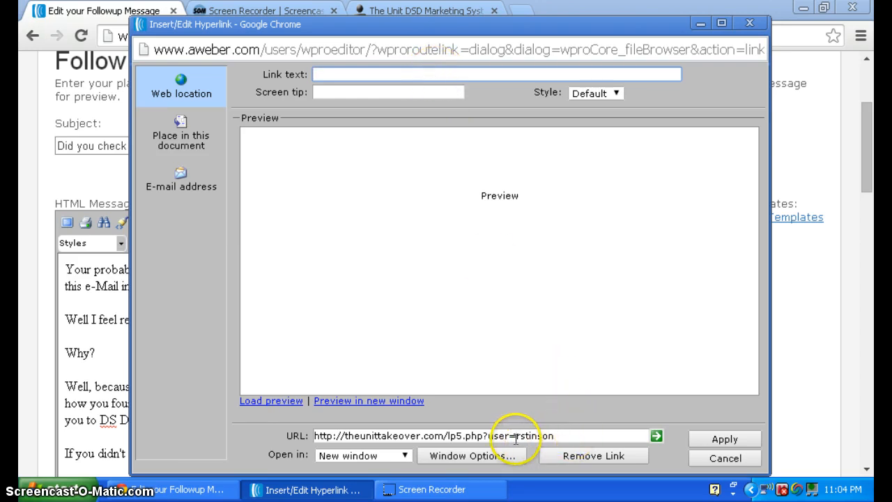
pyautogui.click(751, 24)
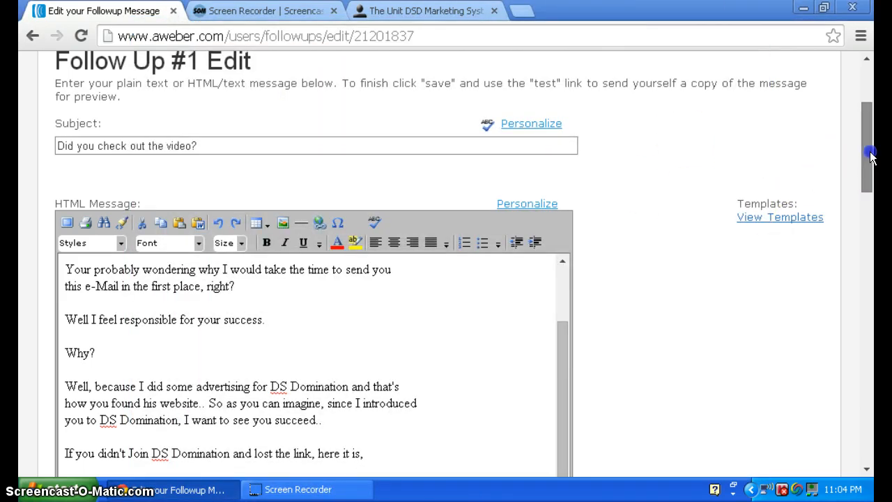
# Open the Broadcasts page for dsstreetpromo and view the lists available as the current list, keeping the same list selected.
pyautogui.moveTo(870, 168); pyautogui.dragTo(870, 141)
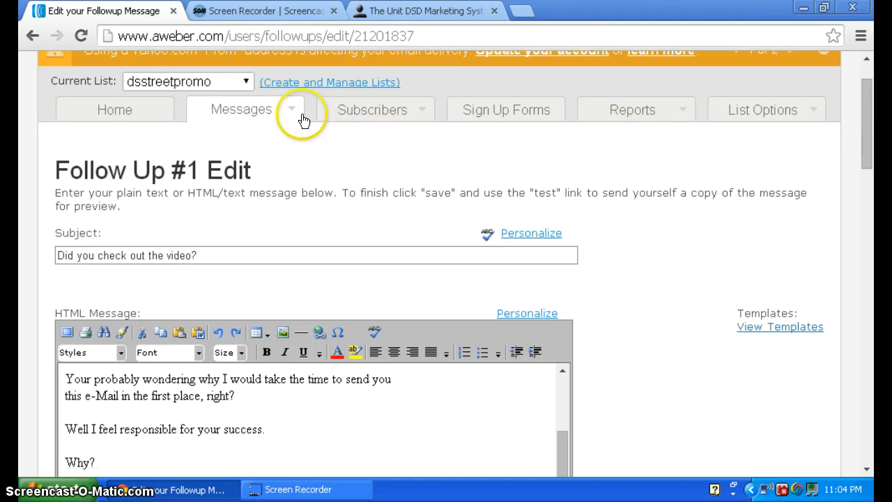
pyautogui.moveTo(293, 114)
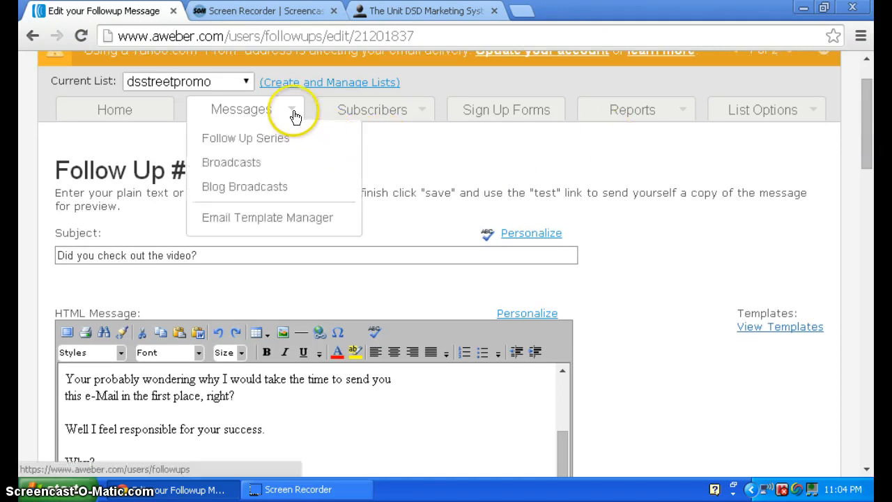
pyautogui.click(274, 160)
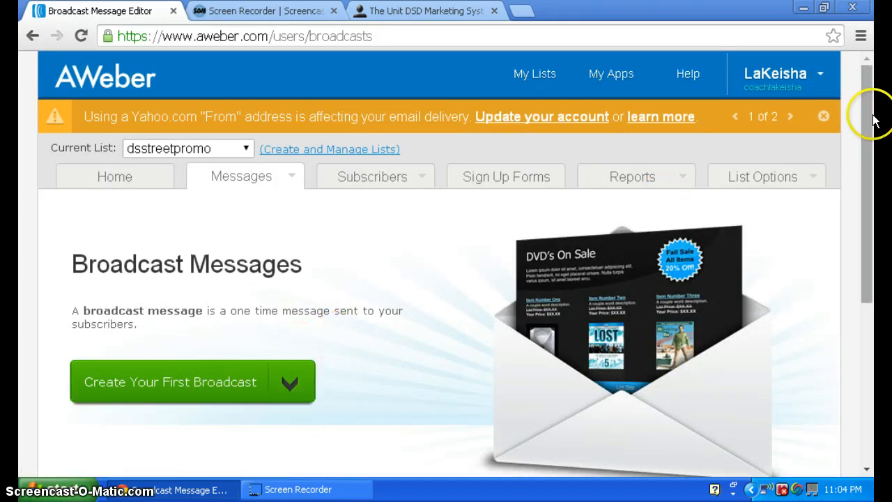
pyautogui.moveTo(873, 115)
pyautogui.mouseDown()
pyautogui.moveTo(875, 150)
pyautogui.moveTo(874, 140)
pyautogui.mouseUp()
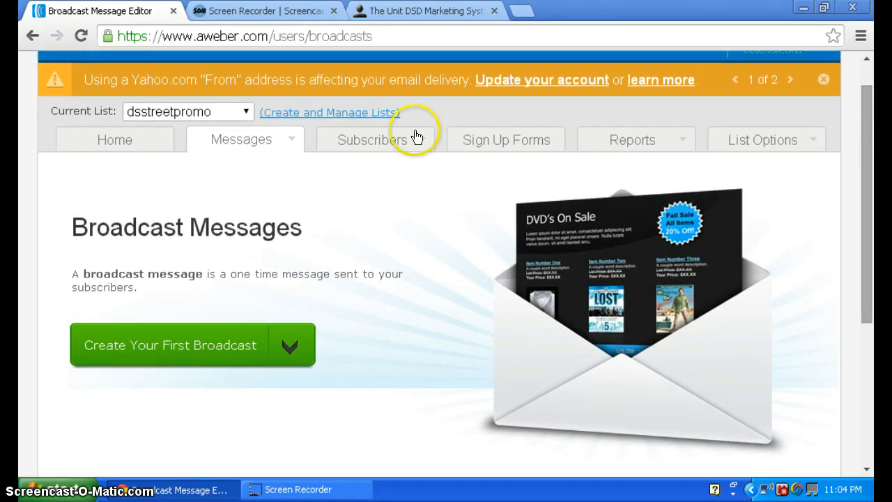
pyautogui.click(248, 108)
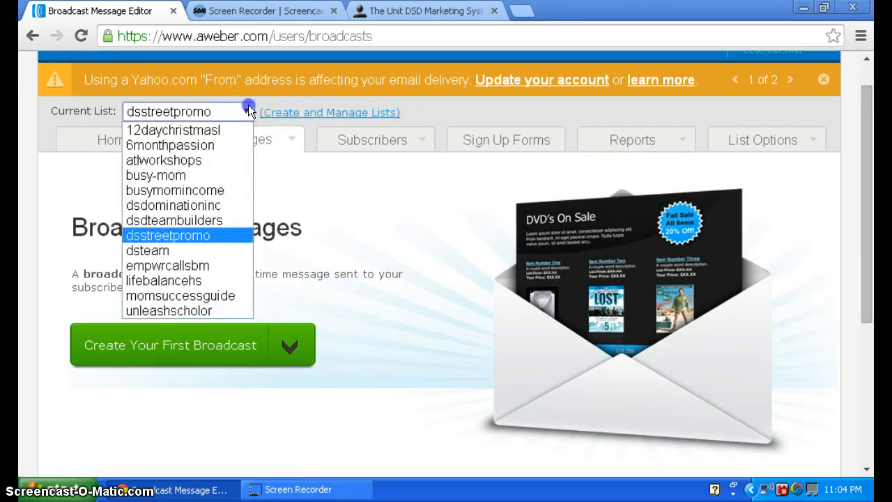
pyautogui.click(248, 108)
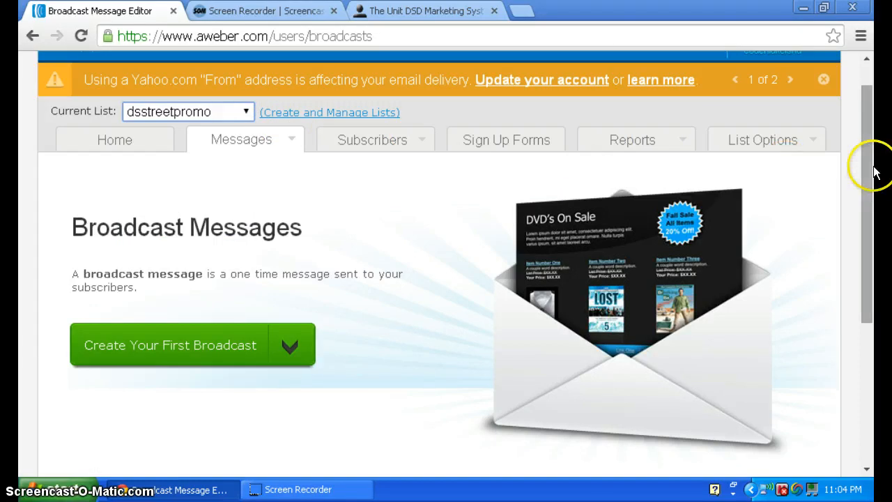
pyautogui.moveTo(875, 172); pyautogui.dragTo(843, 118)
pyautogui.click(328, 488)
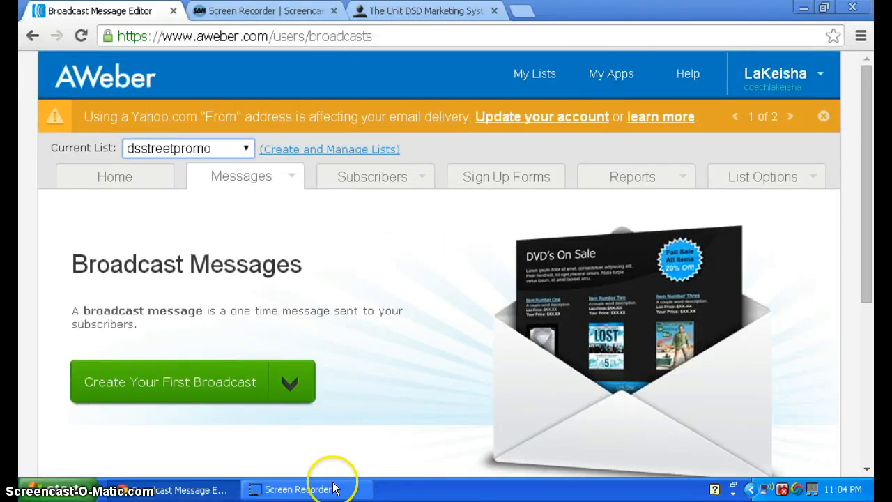